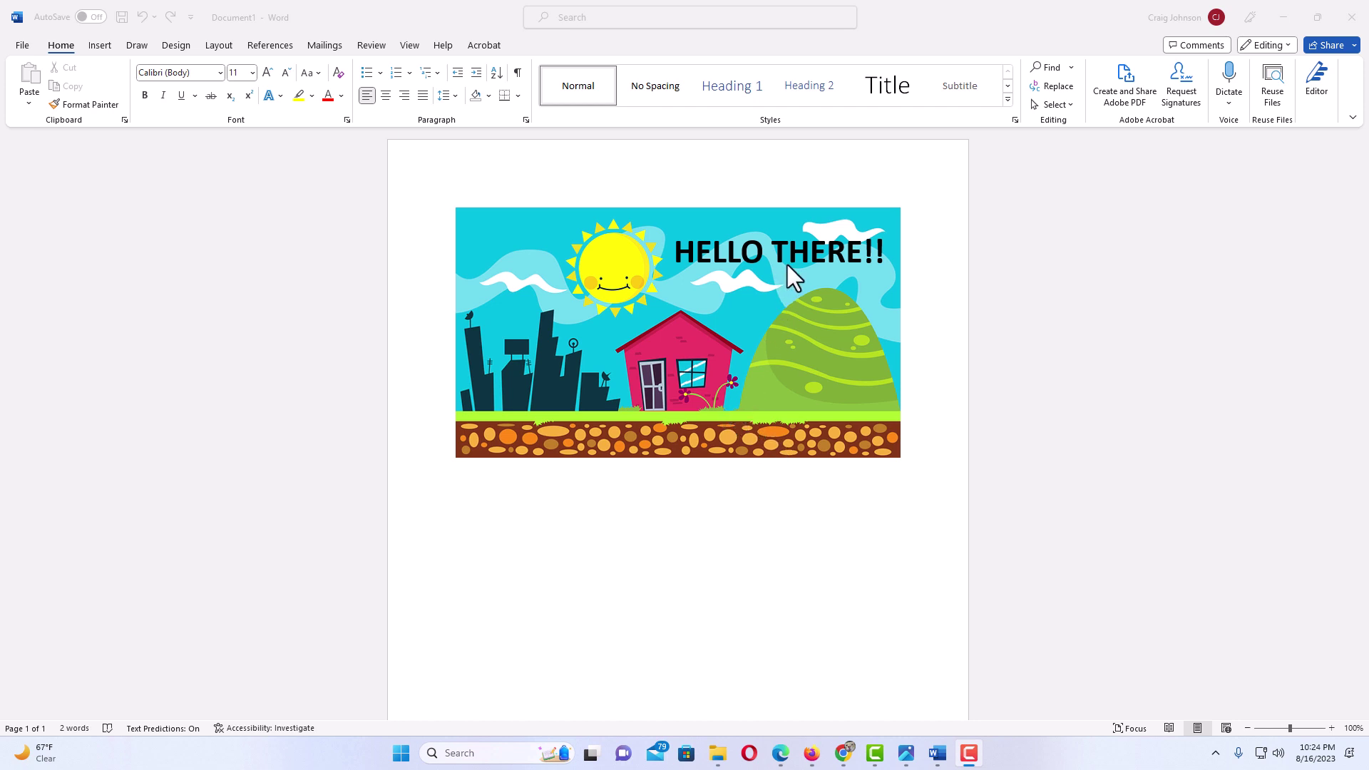
Delete the existing HELLO THERE!! text box from the picture
click(809, 259)
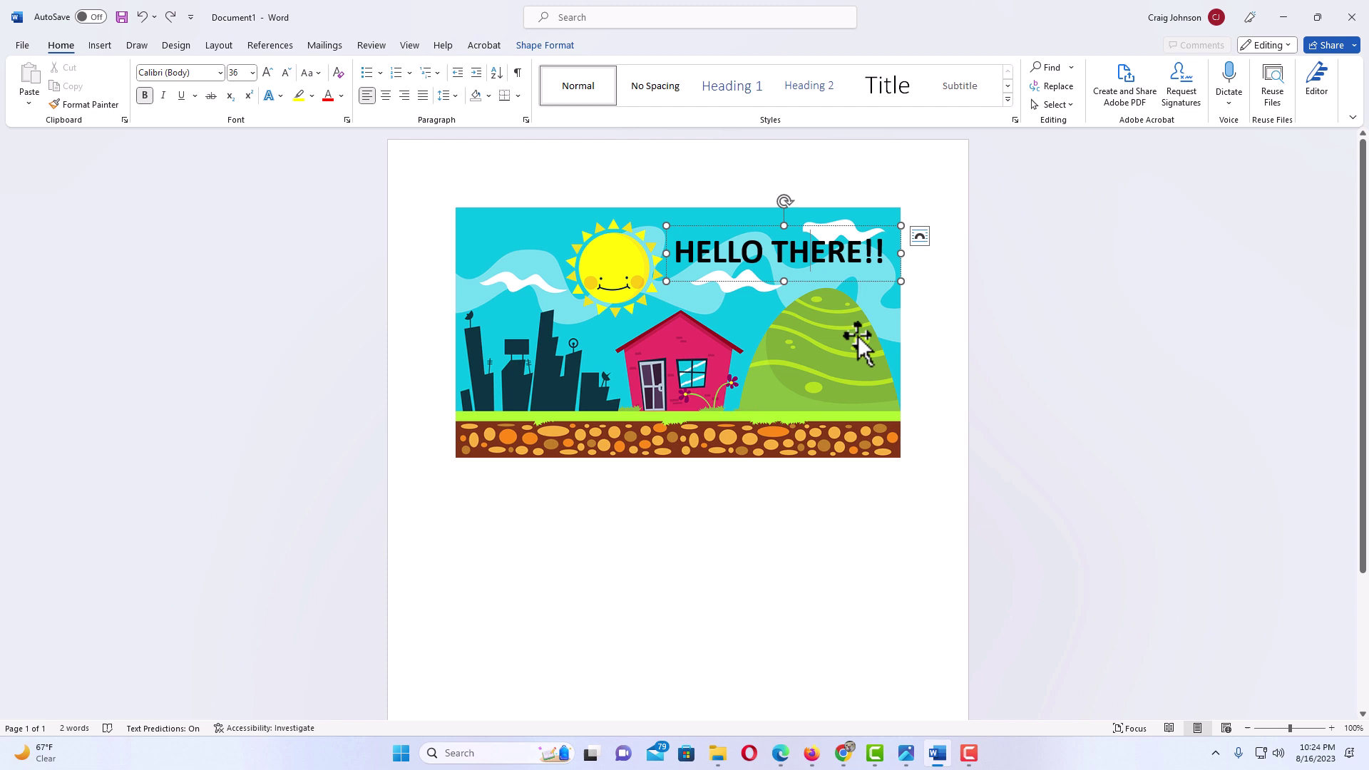
drag(831, 228, 661, 419)
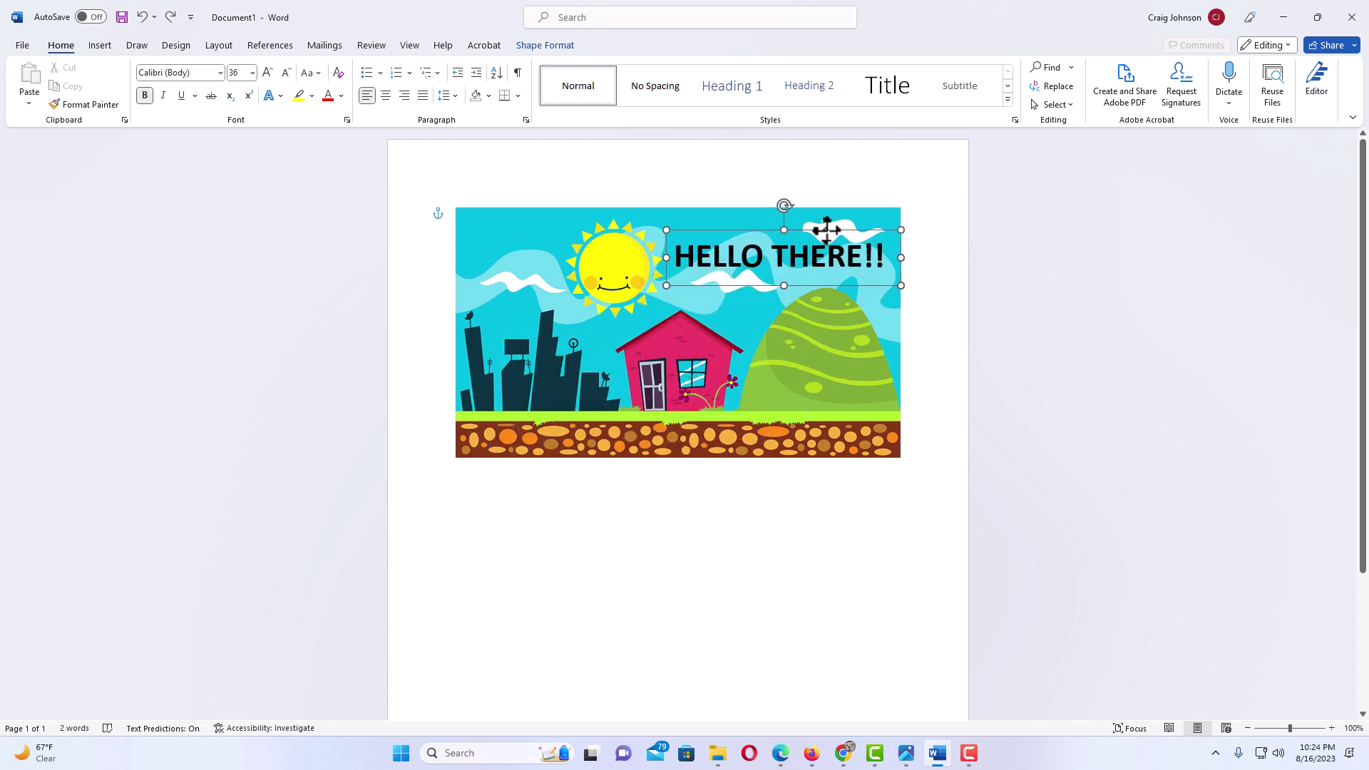
mouse_move(662, 420)
mouse_down()
mouse_move(834, 225)
mouse_move(822, 221)
mouse_up()
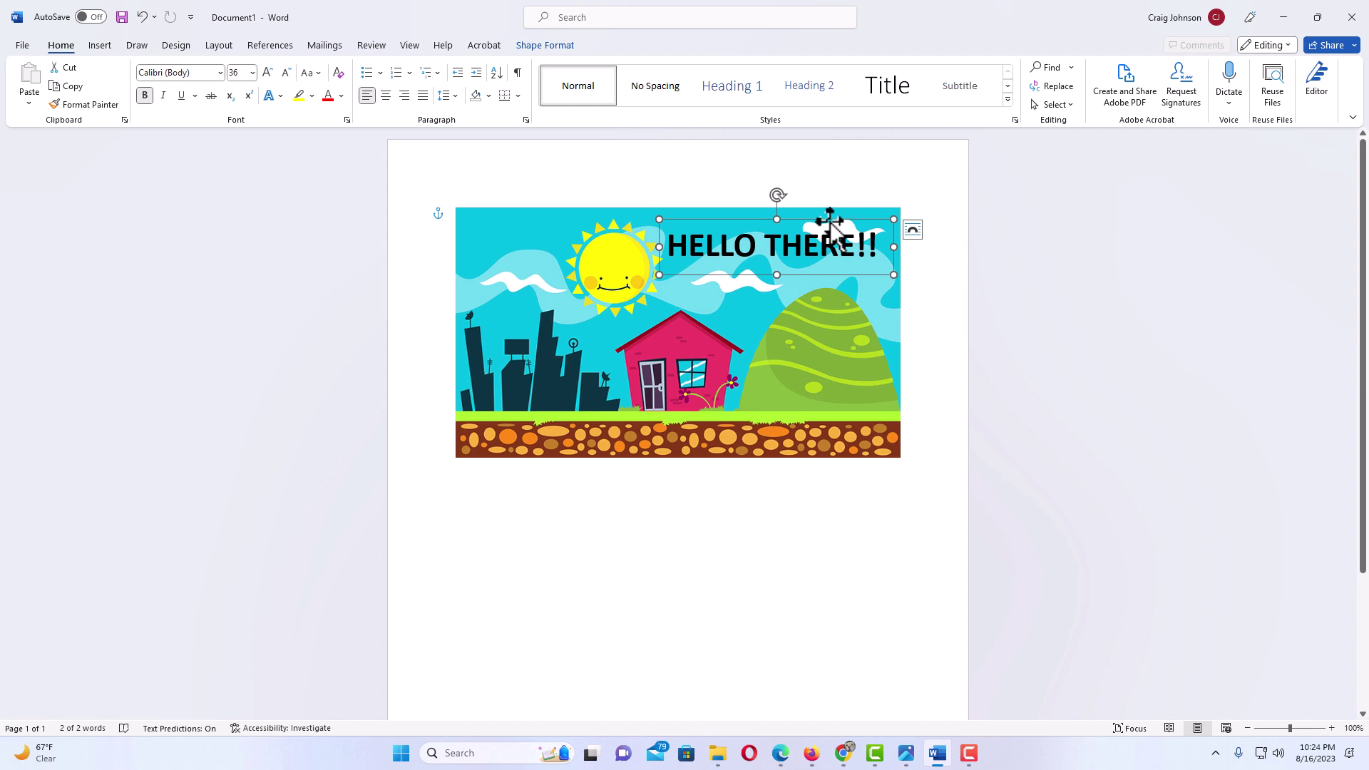
key(Delete)
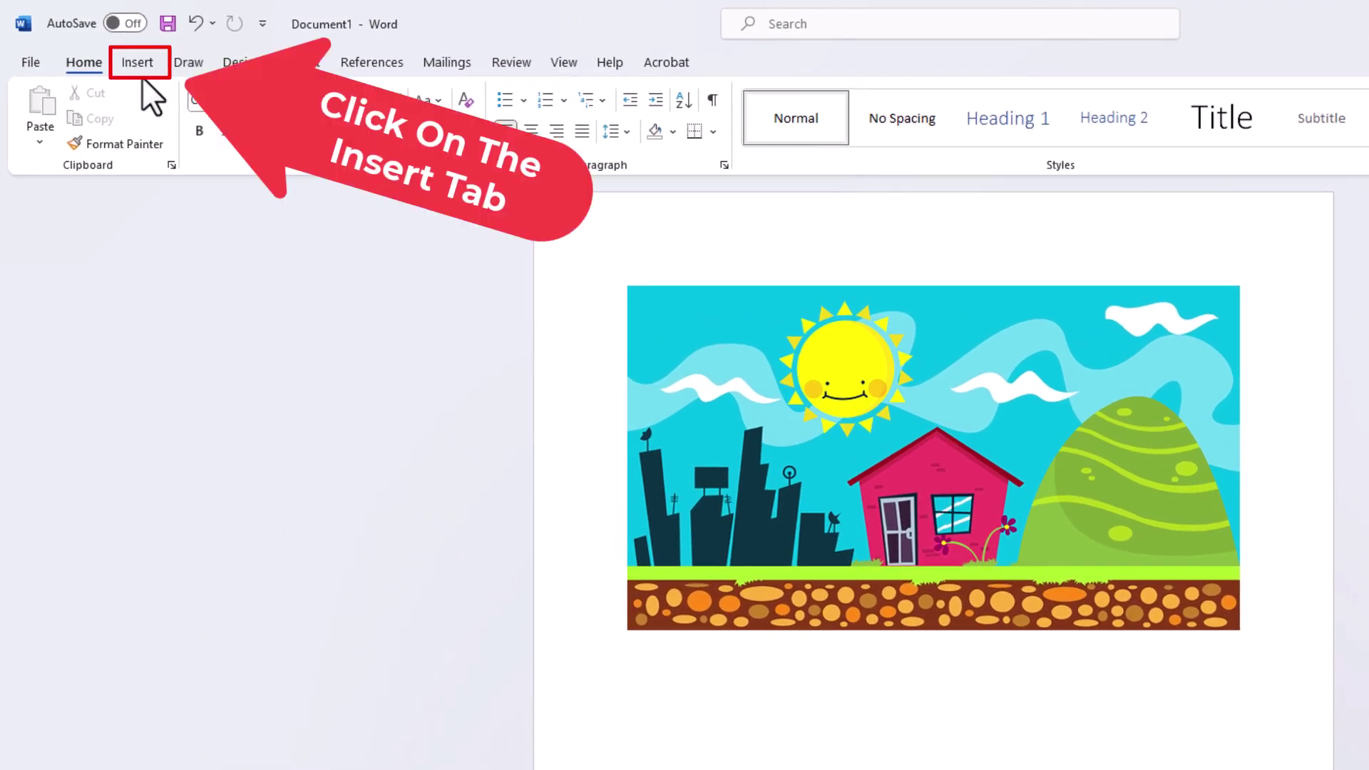
Start drawing a custom text box via Insert > Text Box > Draw Text Box
click(140, 66)
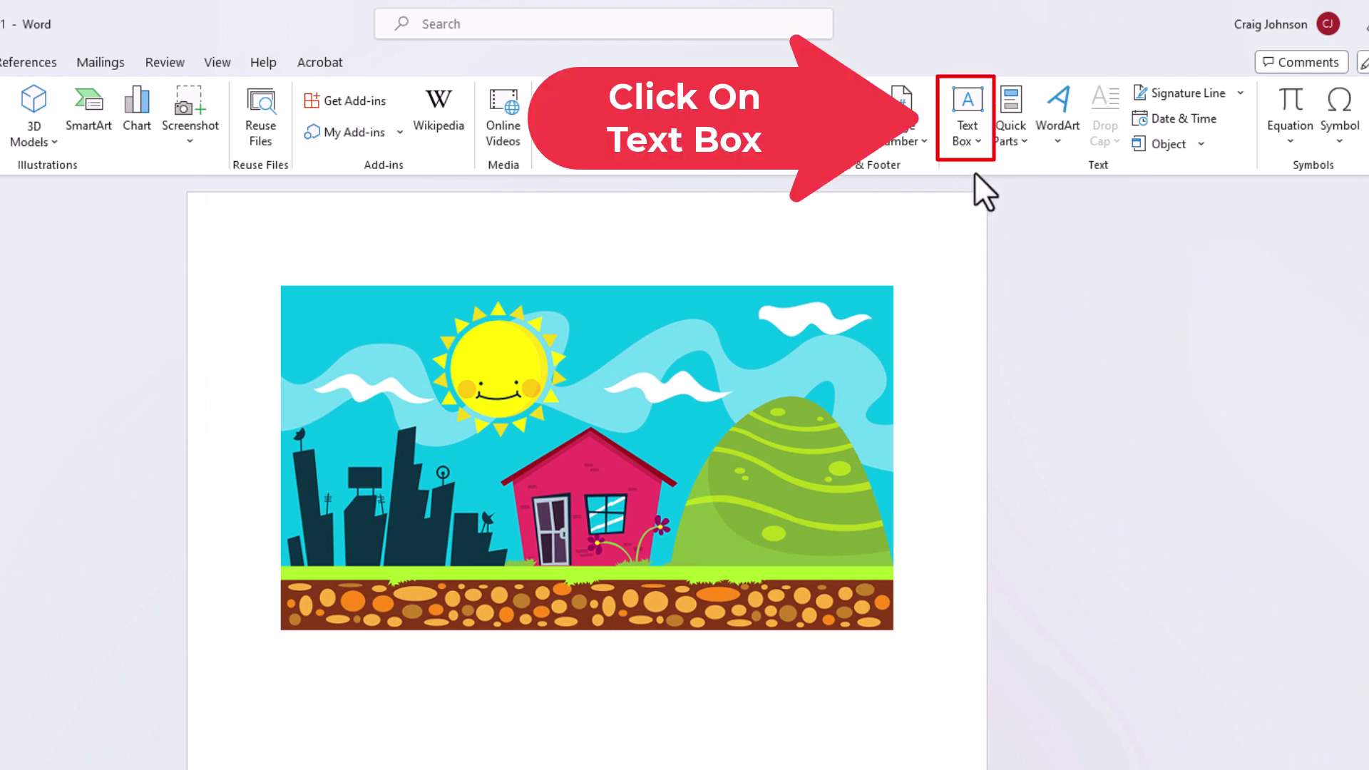
click(979, 146)
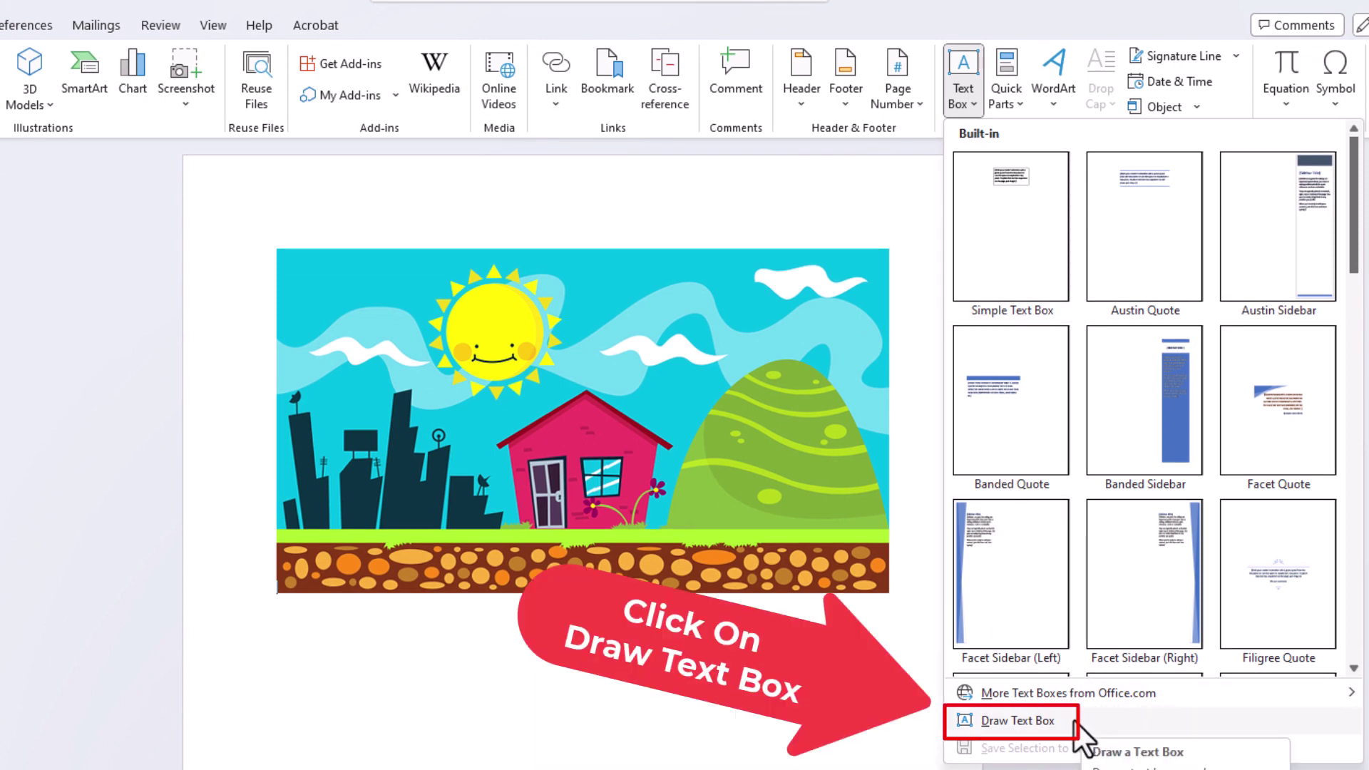
click(1047, 720)
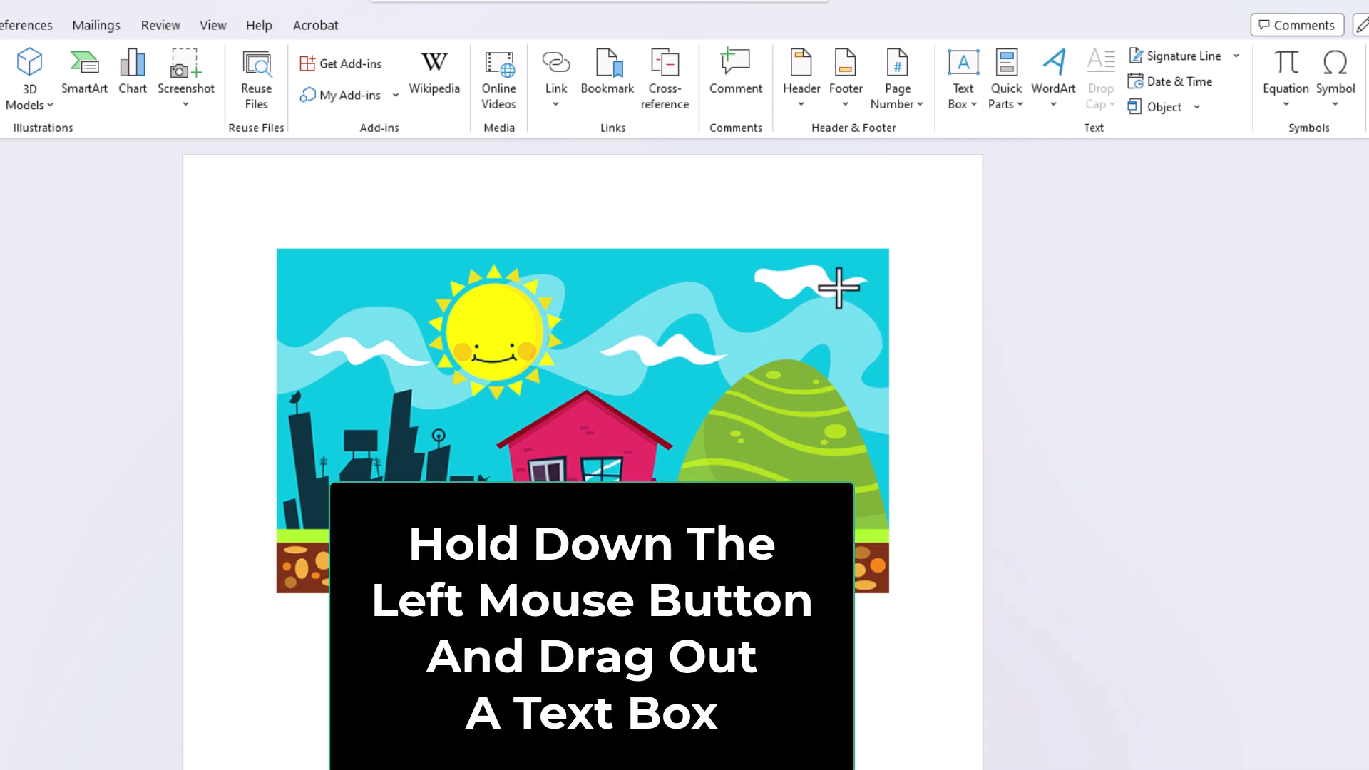
Draw a text box over the sky, enter 'HELLO THERE', and select that text
drag(839, 288, 520, 386)
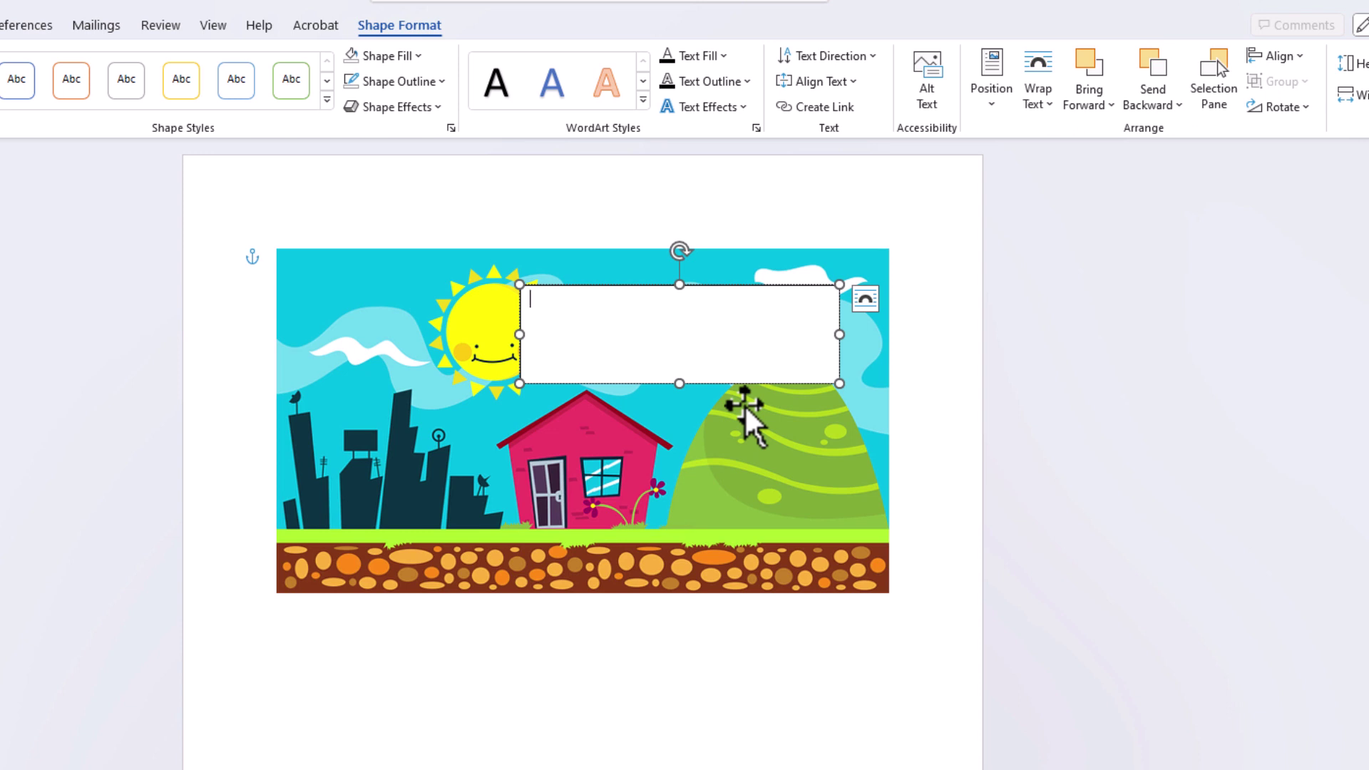
text(HELLO)
text( THERE)
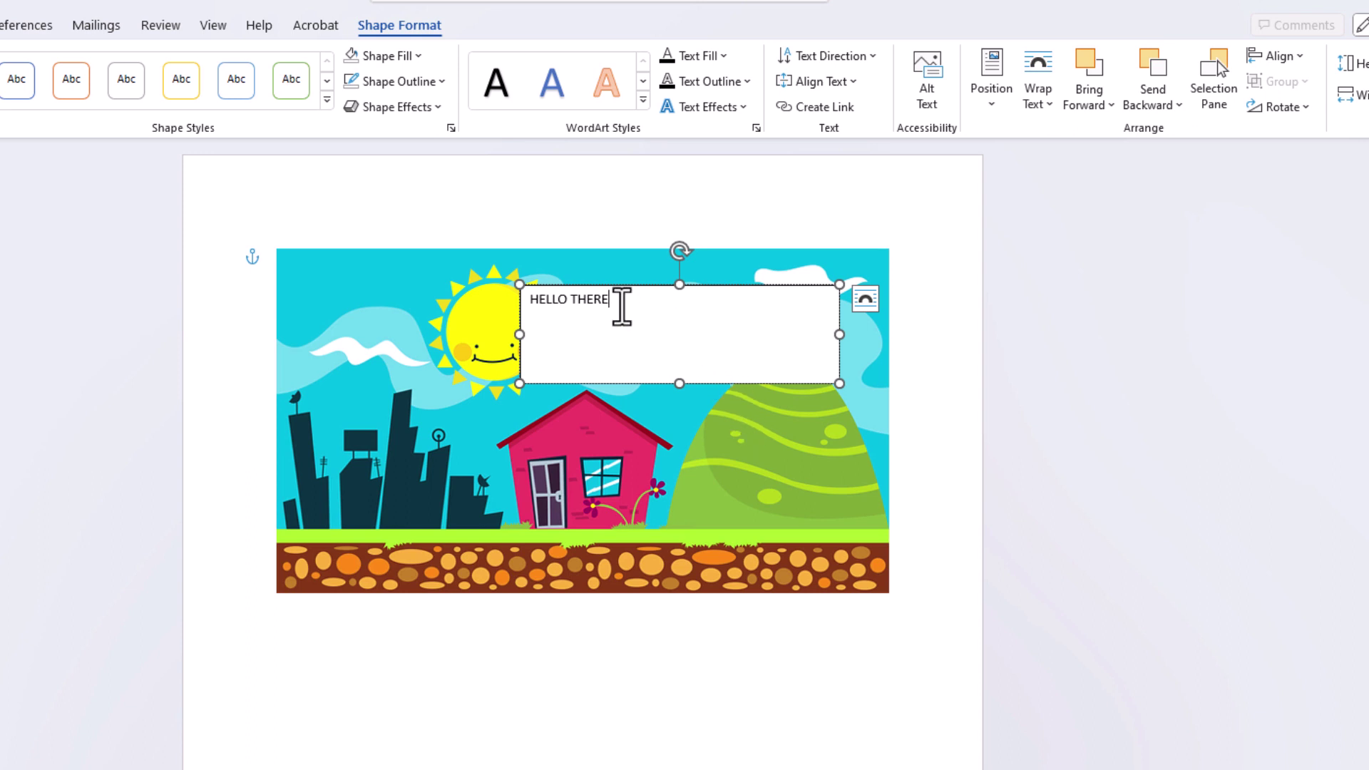
drag(618, 305, 579, 306)
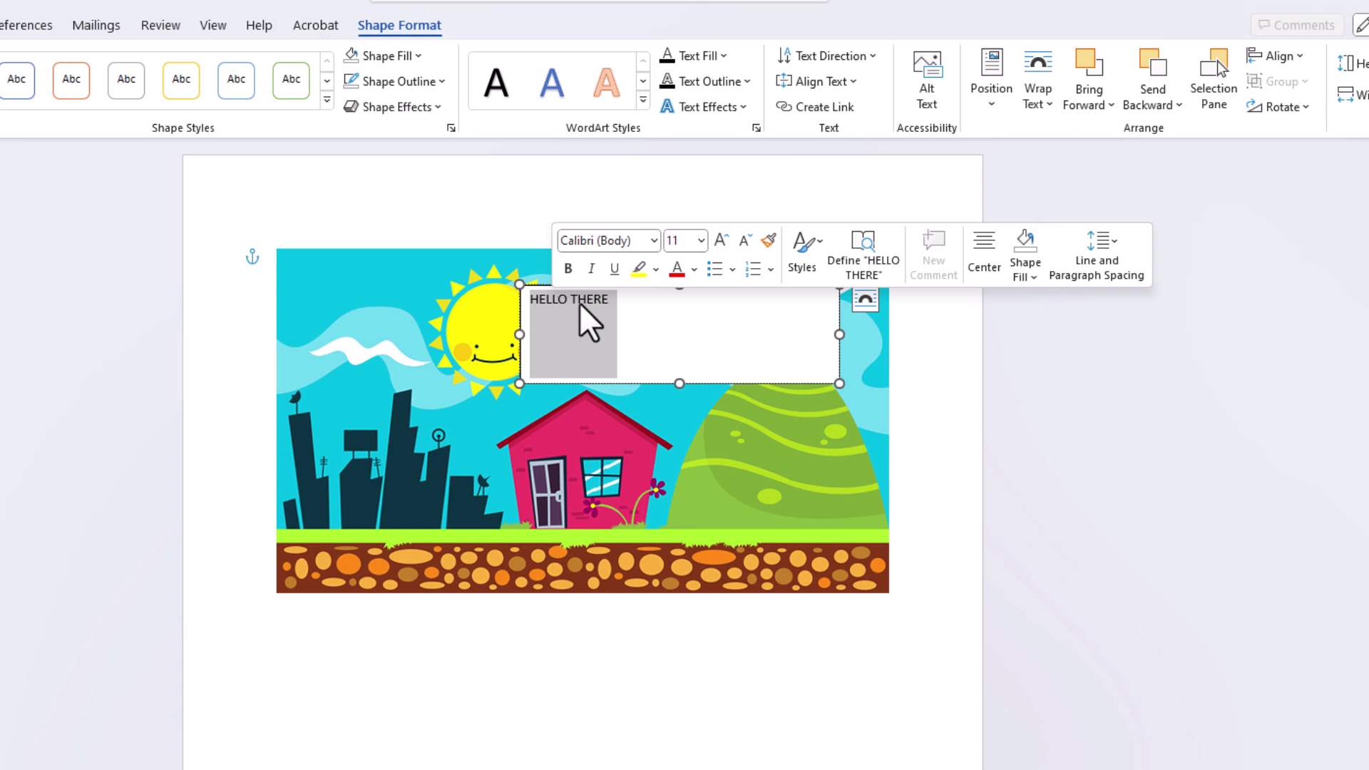
Set HELLO THERE to 36 pt and shrink the text box tightly around it
click(702, 242)
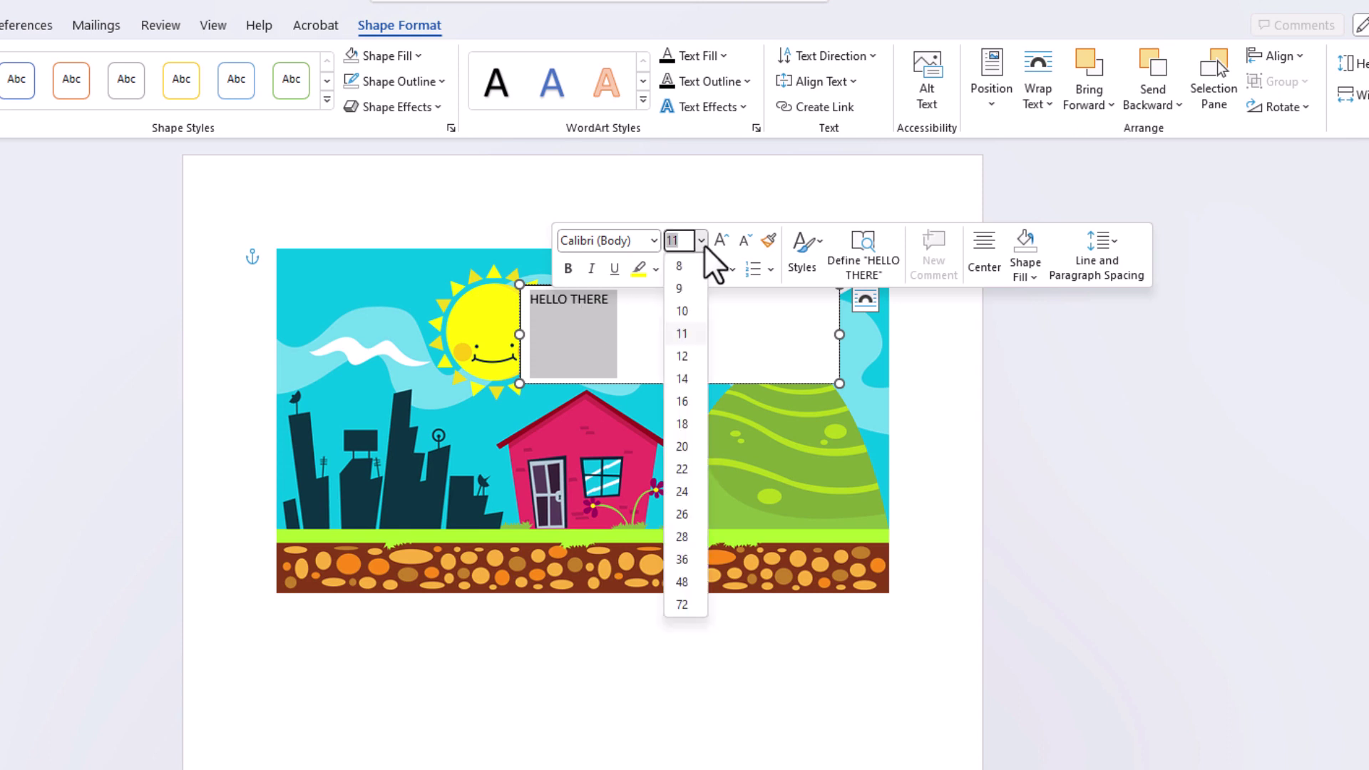
click(685, 559)
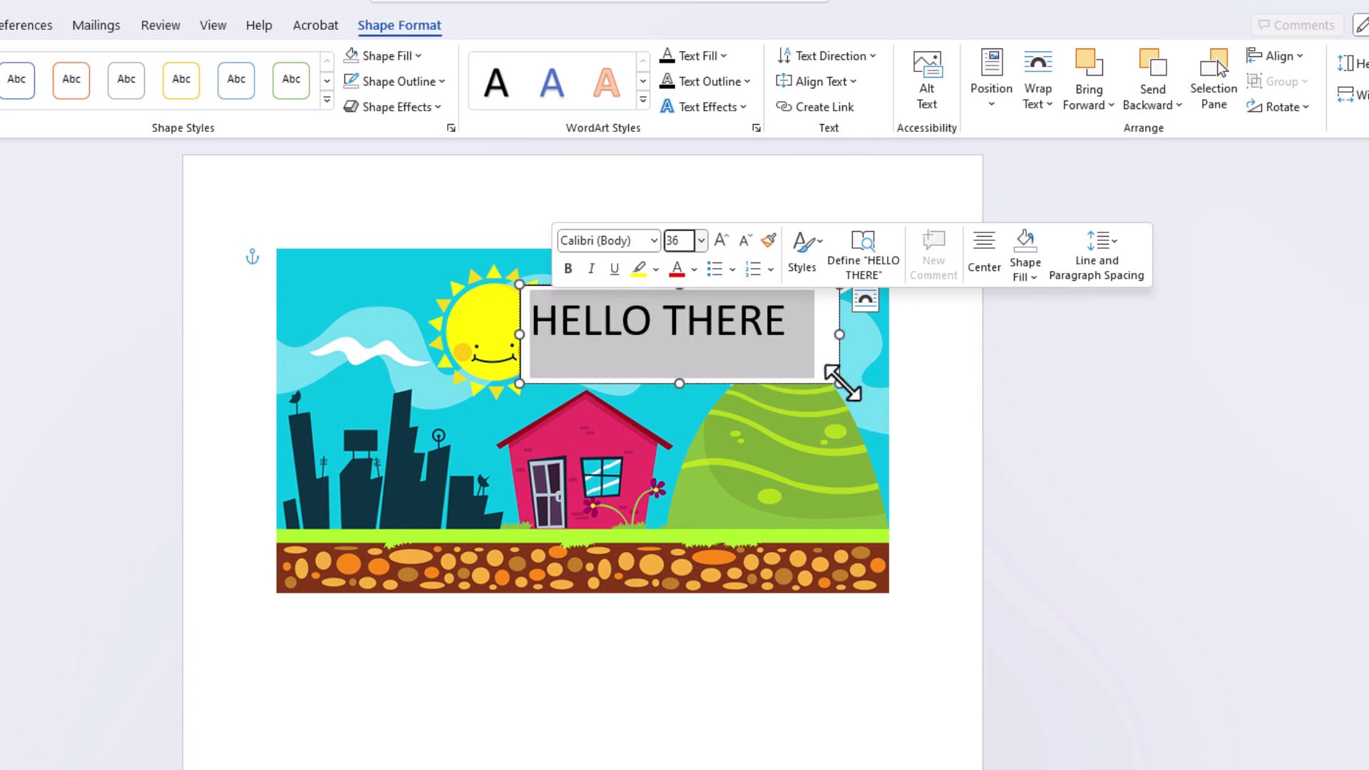
mouse_move(841, 383)
mouse_down()
mouse_move(799, 363)
mouse_move(846, 374)
mouse_up()
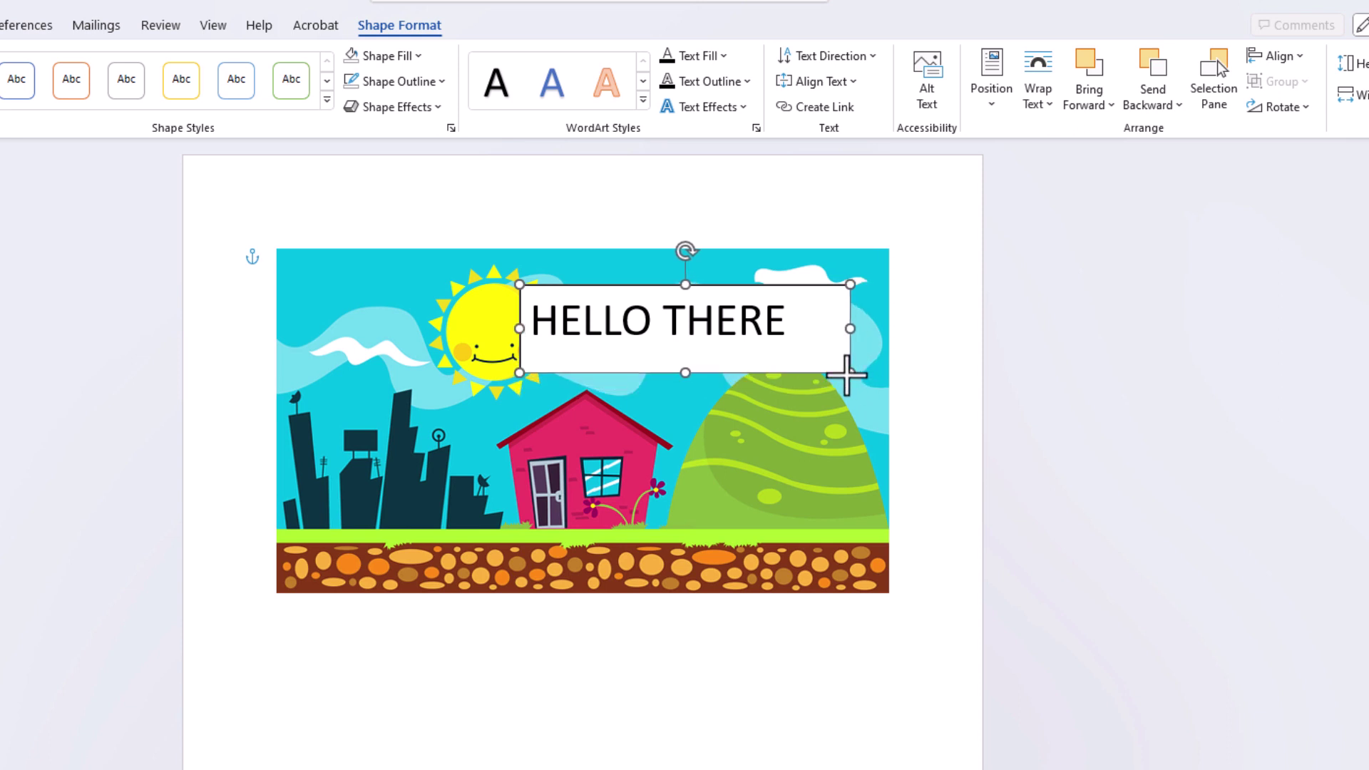
drag(846, 375, 816, 360)
Bold the text, add '!!' after THERE, and widen the box to one line
triple_click(751, 323)
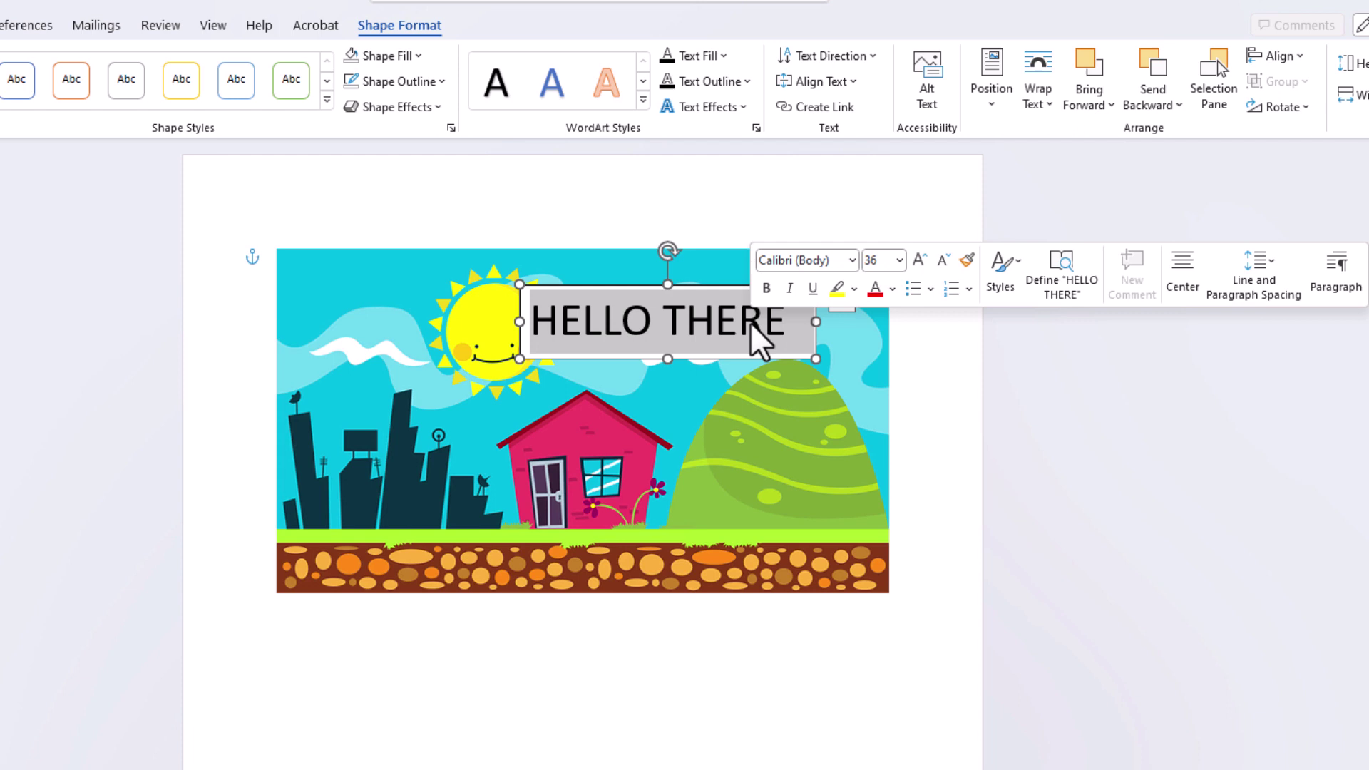
click(767, 288)
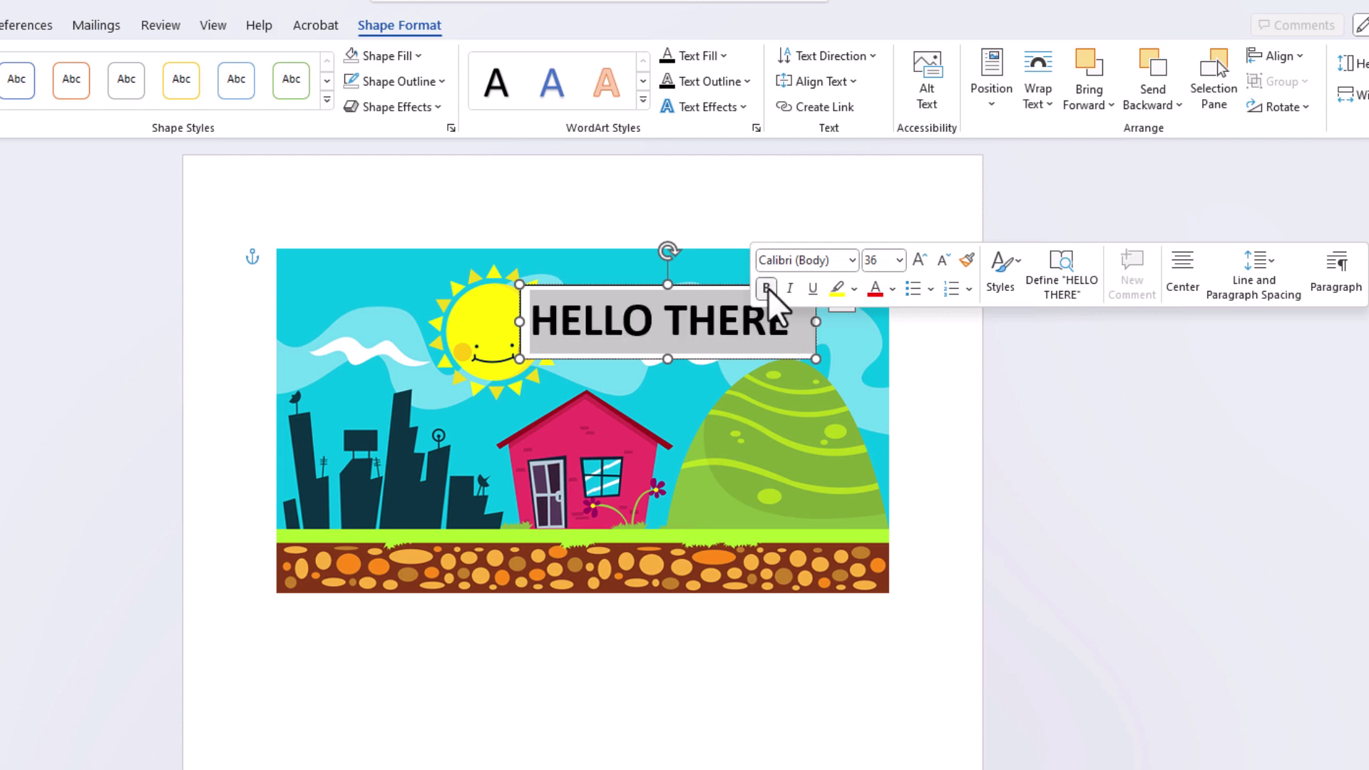
click(786, 332)
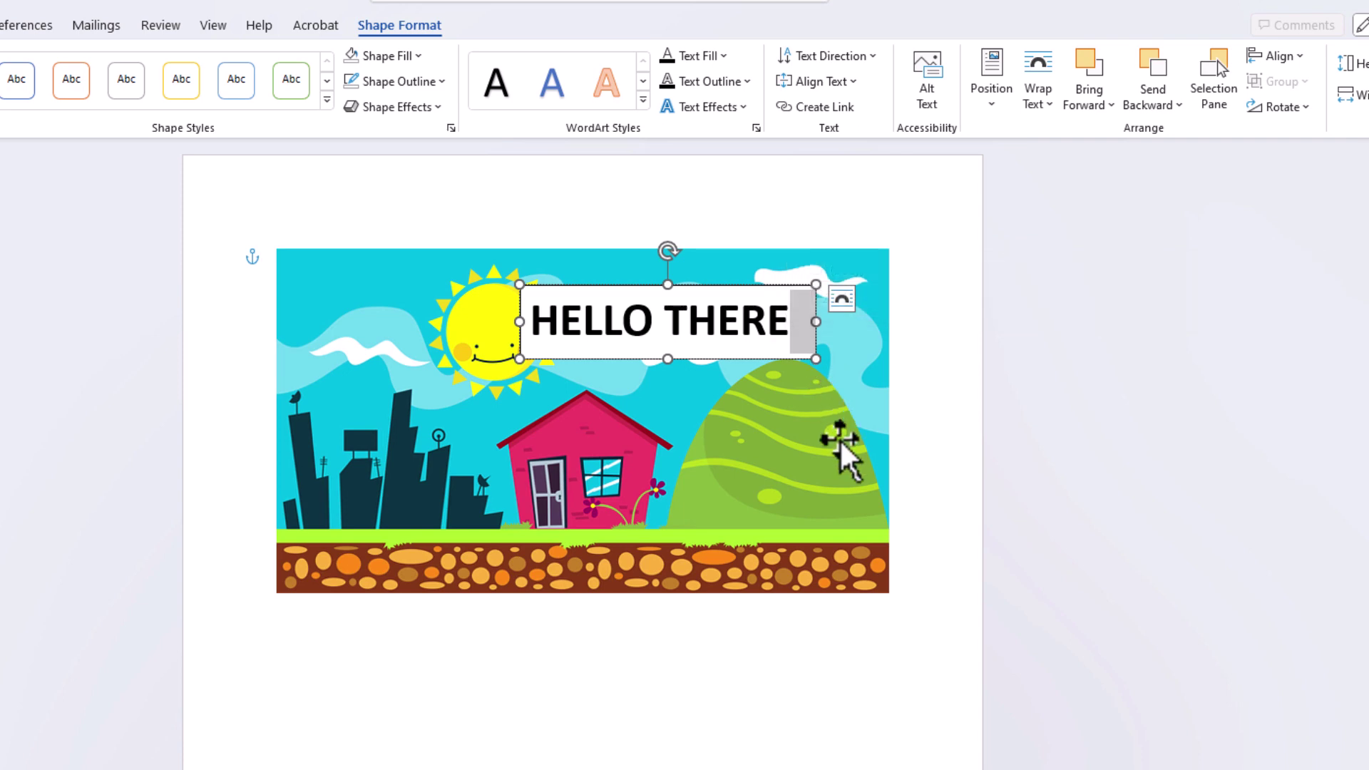
text(!)
key(BackSpace)
key(BackSpace)
key(BackSpace)
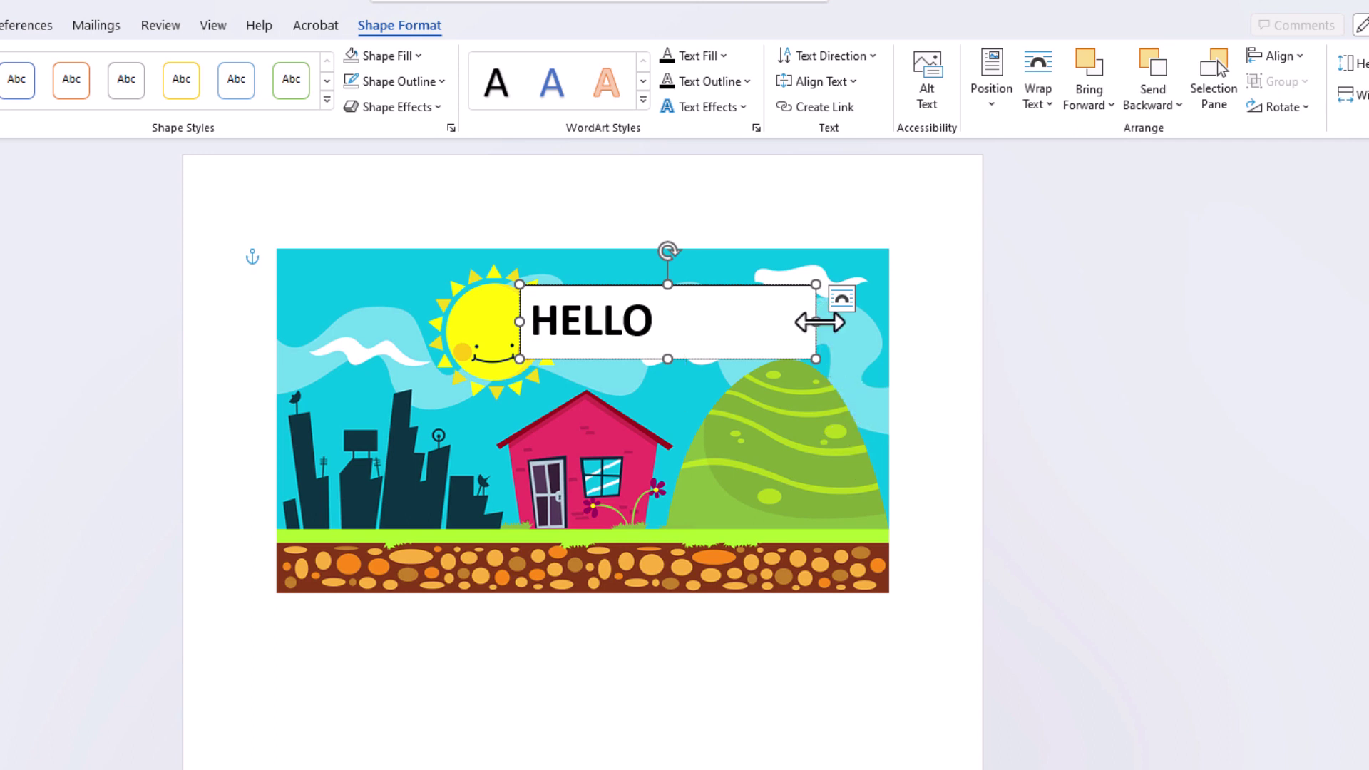
drag(818, 322, 832, 330)
text(THERE!!)
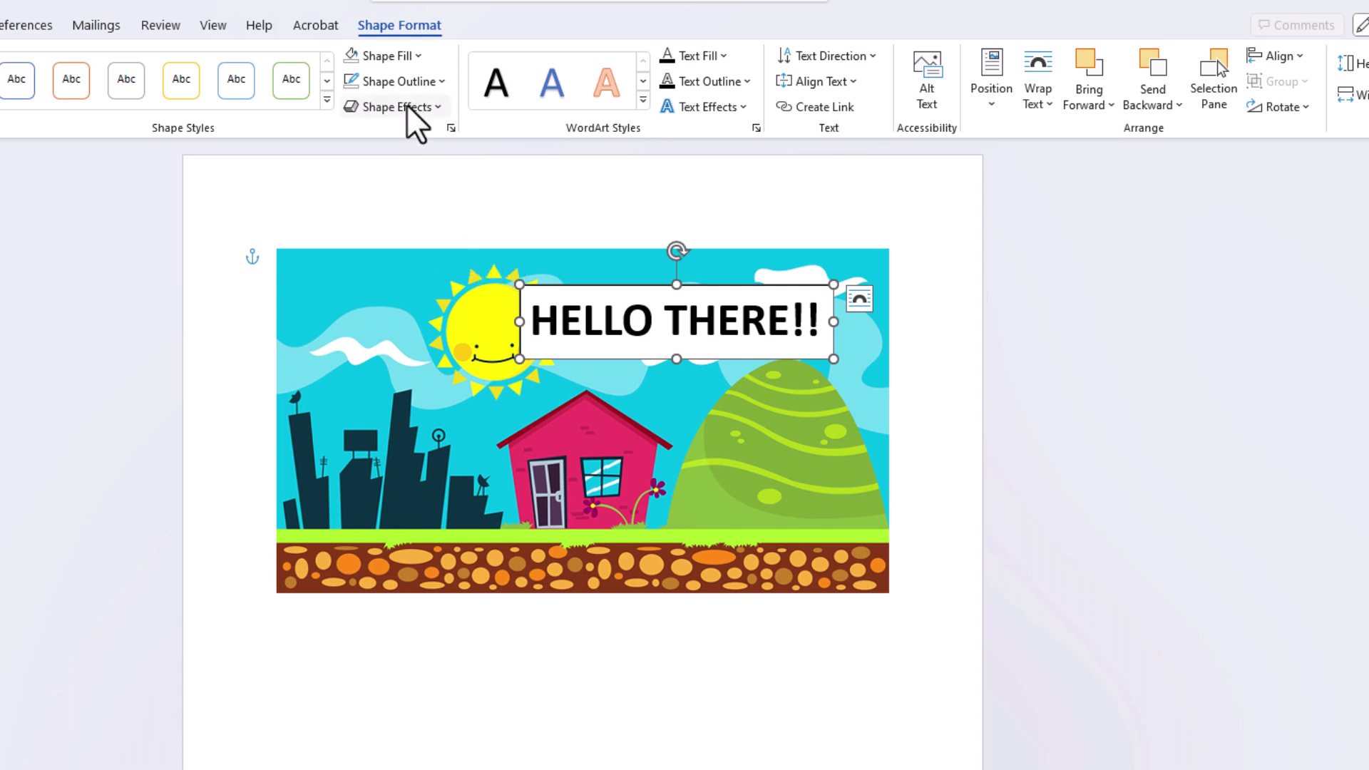
Set the text box's Shape Fill to No Fill so the sky shows through
click(425, 57)
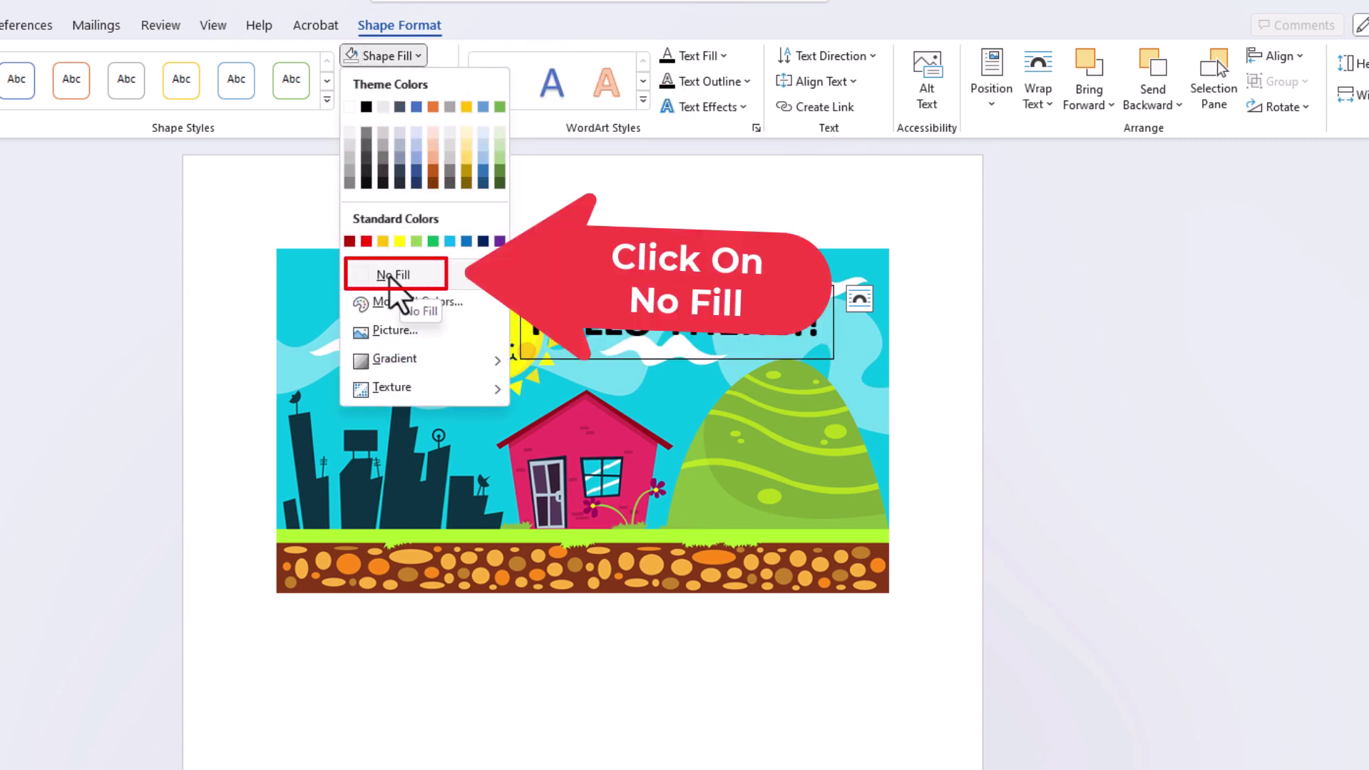
click(367, 278)
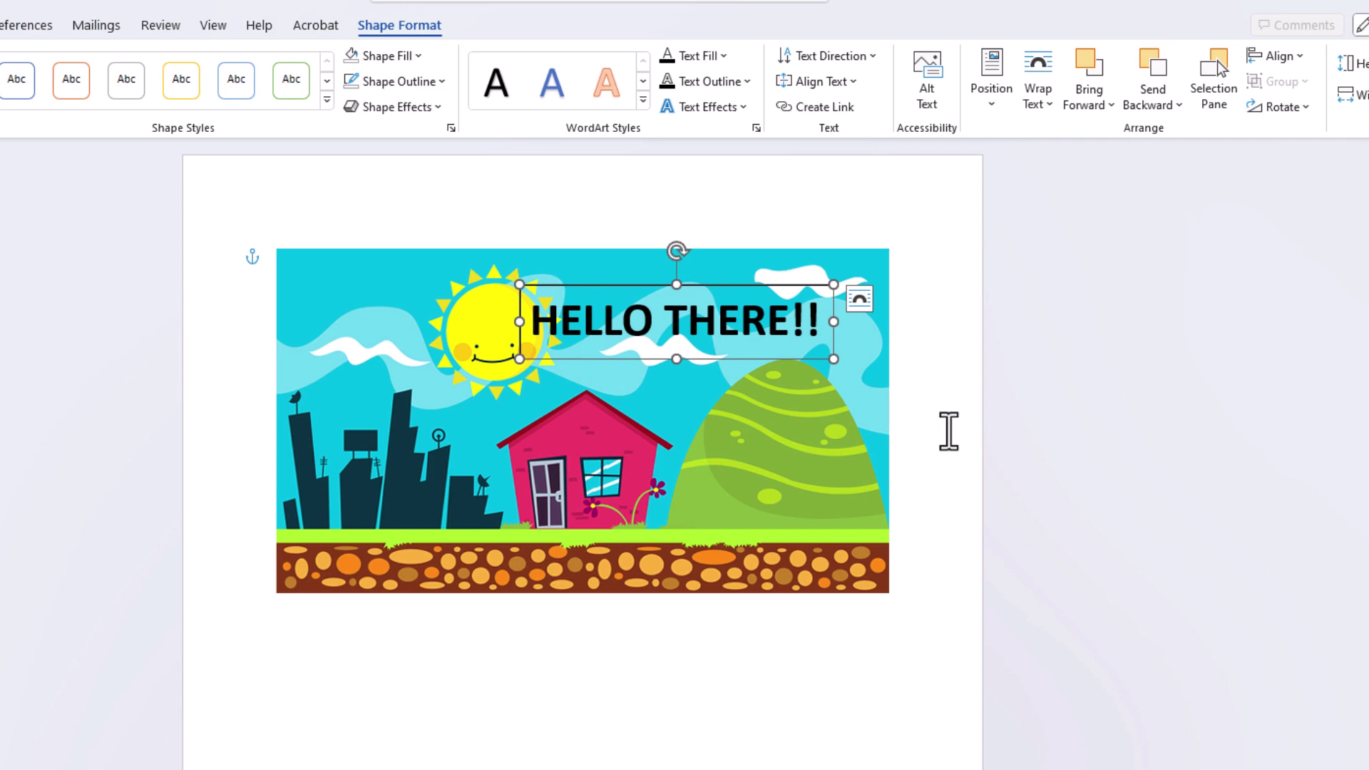
click(948, 431)
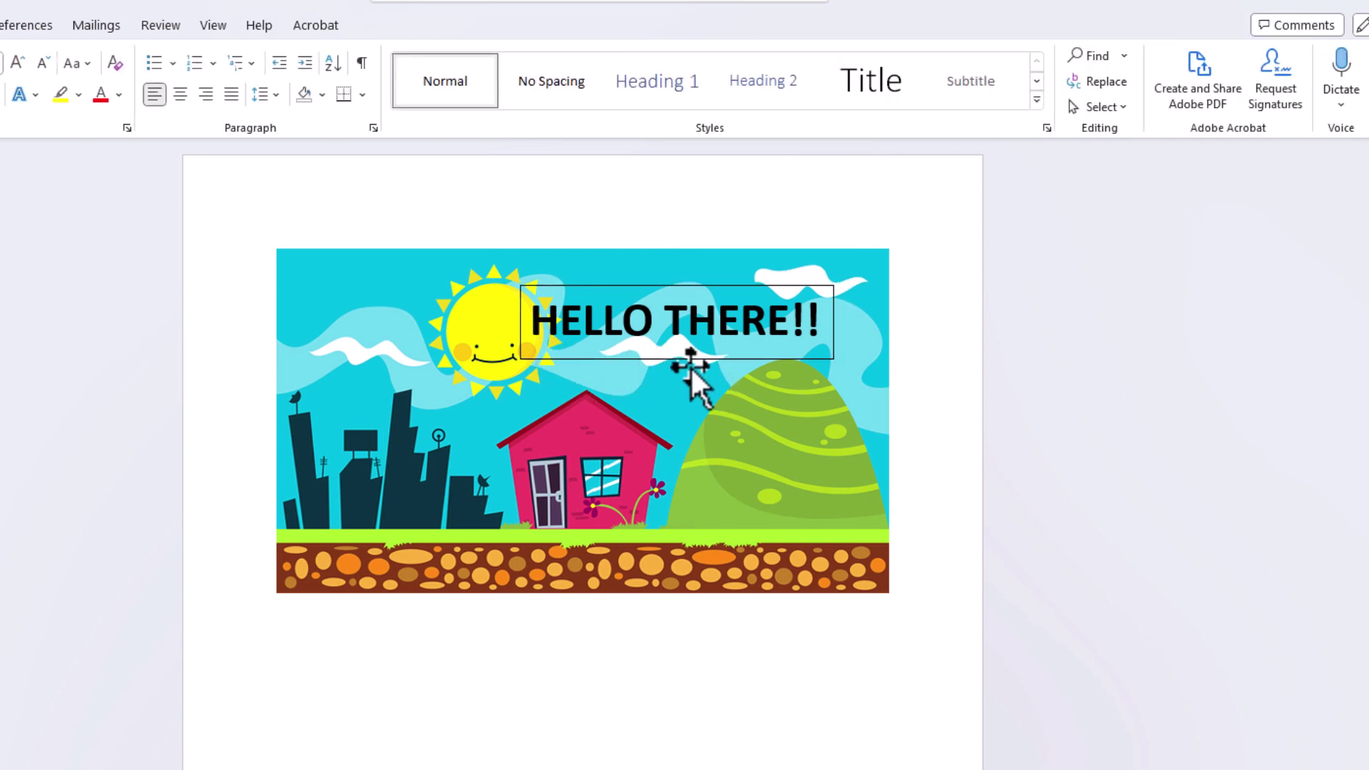
Set the HELLO THERE!! text box's Shape Outline to No Outline
click(673, 285)
click(673, 286)
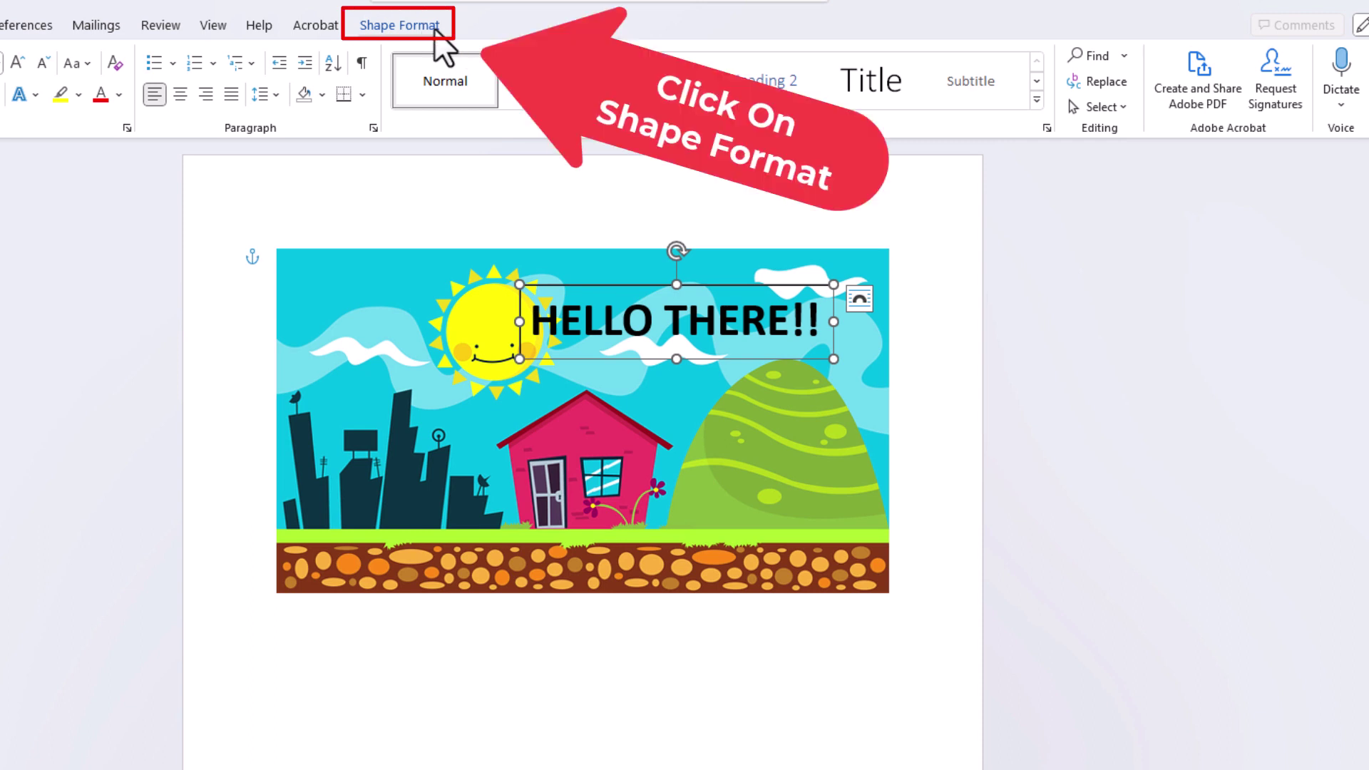
click(435, 27)
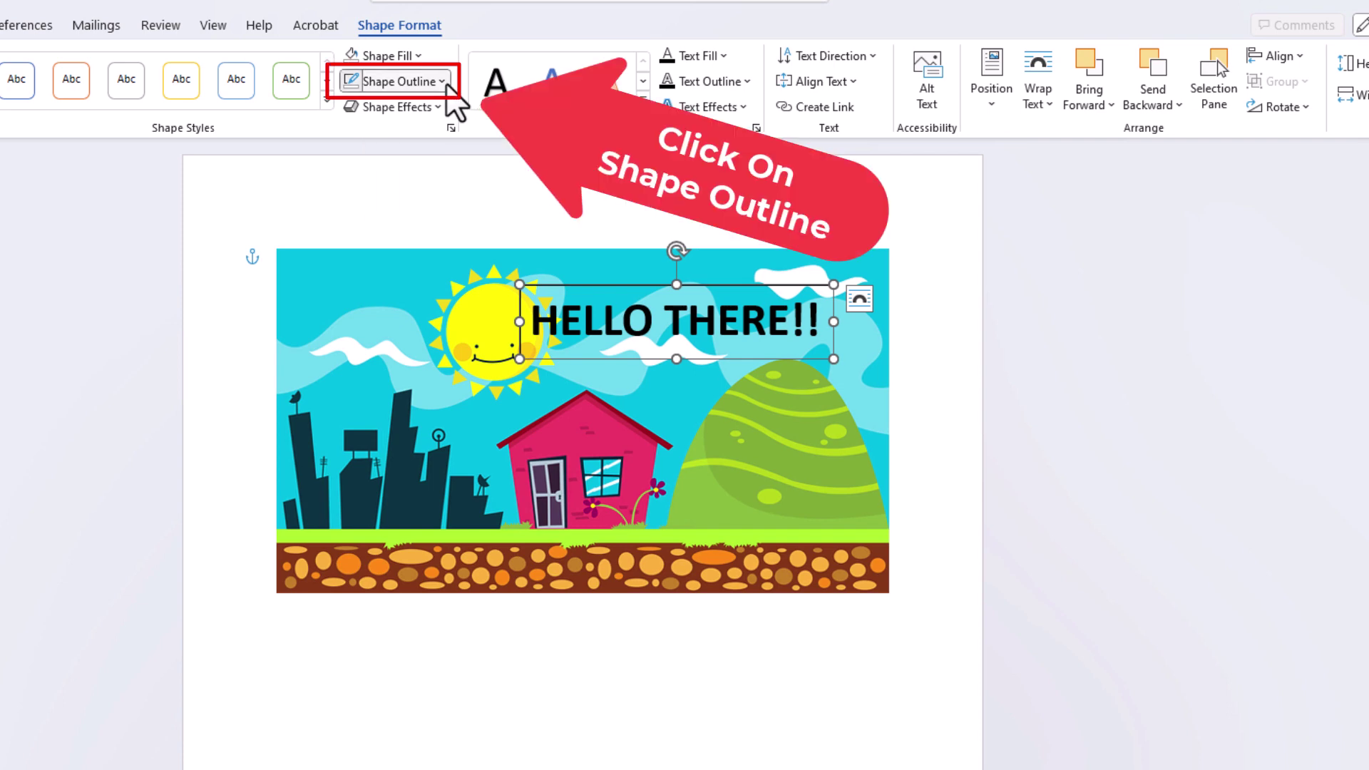
click(447, 84)
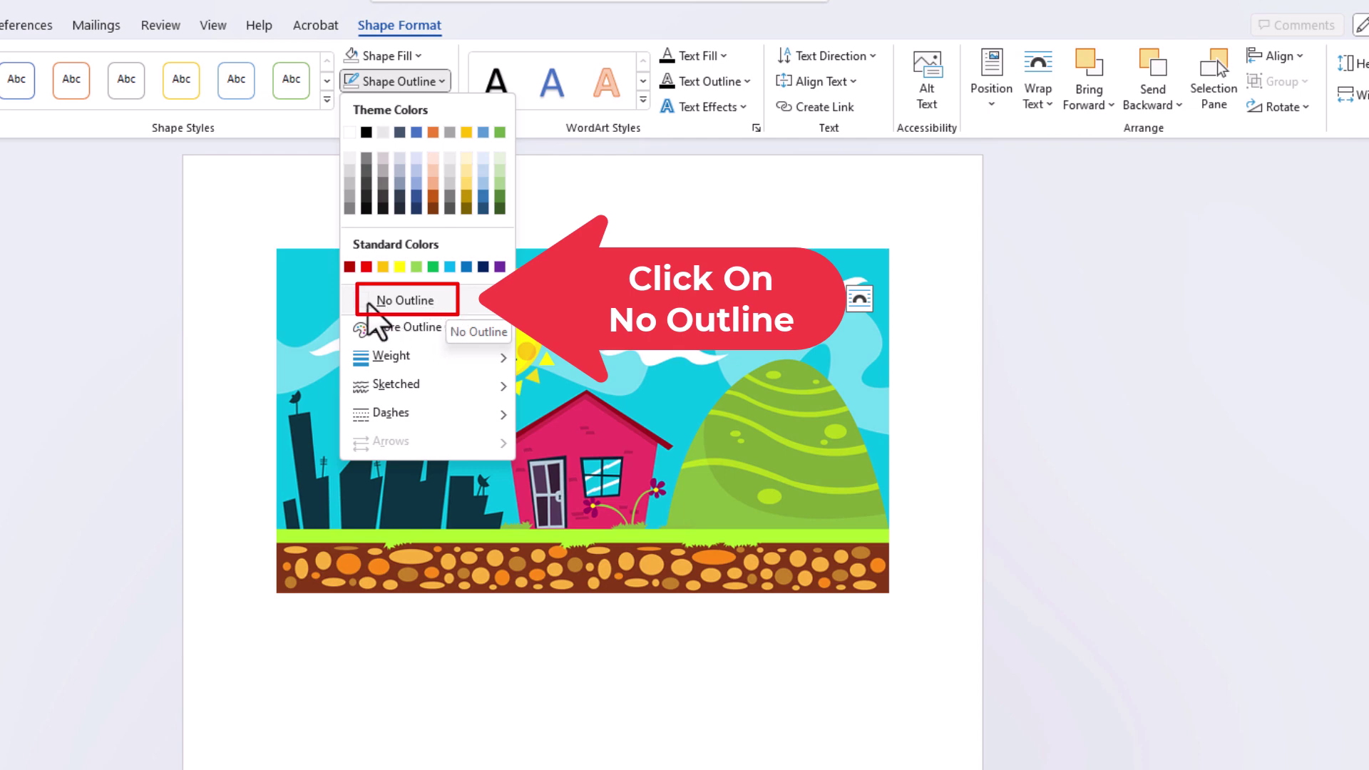
click(368, 305)
click(945, 469)
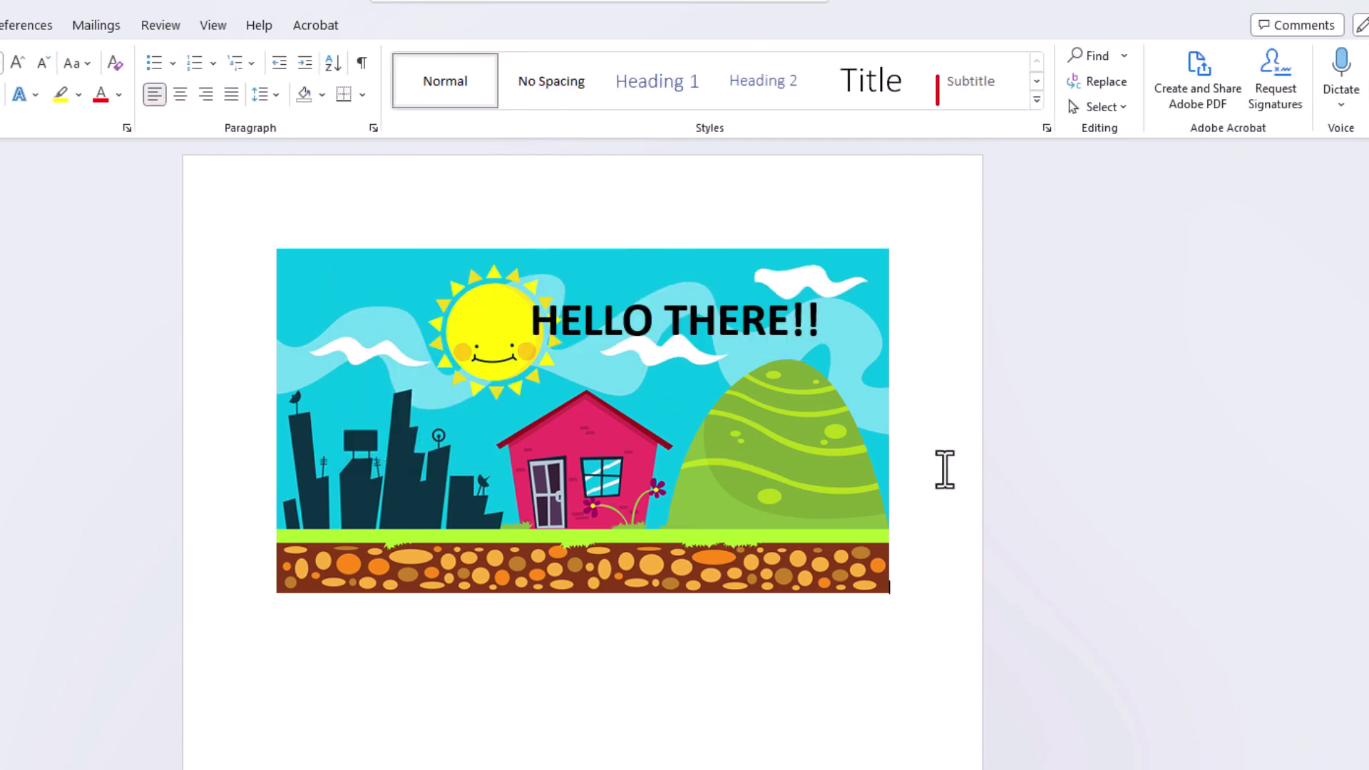
Move the HELLO THERE!! box up and right, leaving the font colour unchanged
click(741, 332)
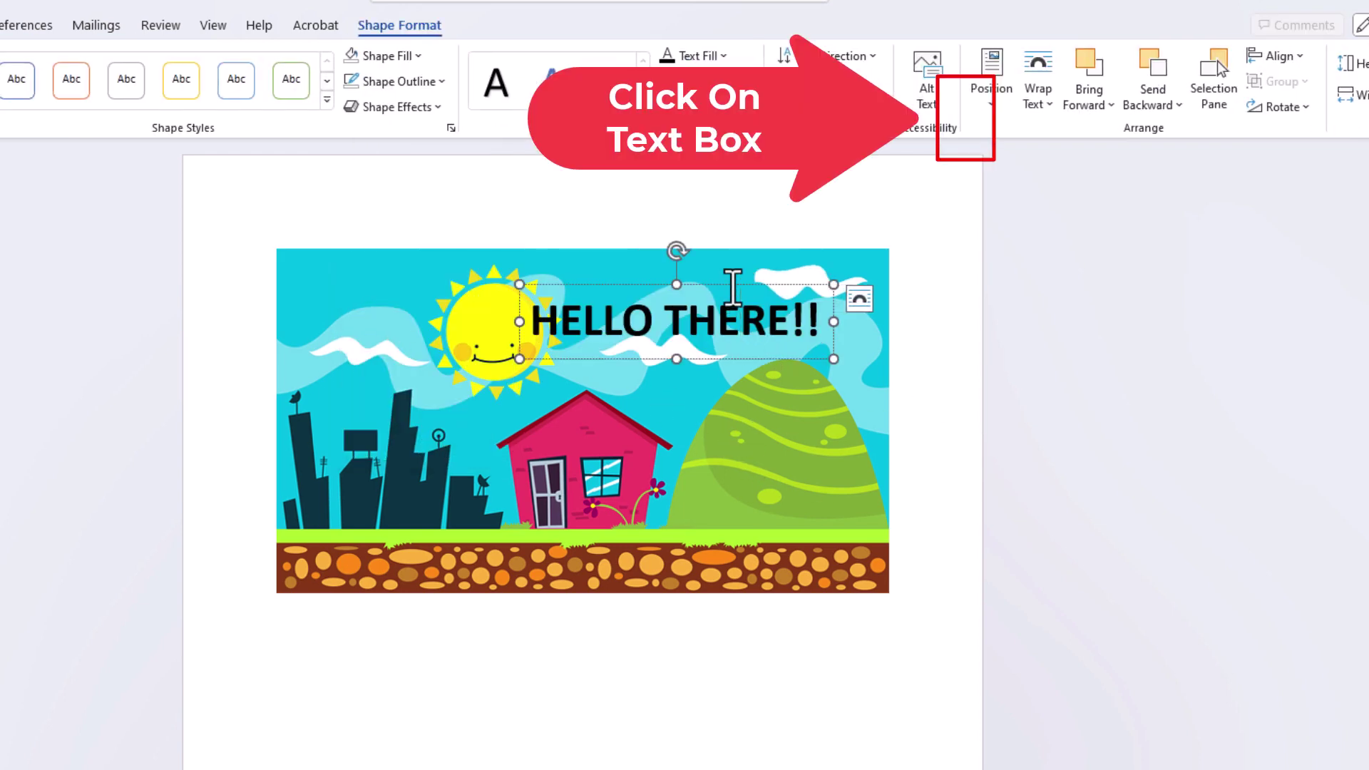
drag(760, 300, 802, 288)
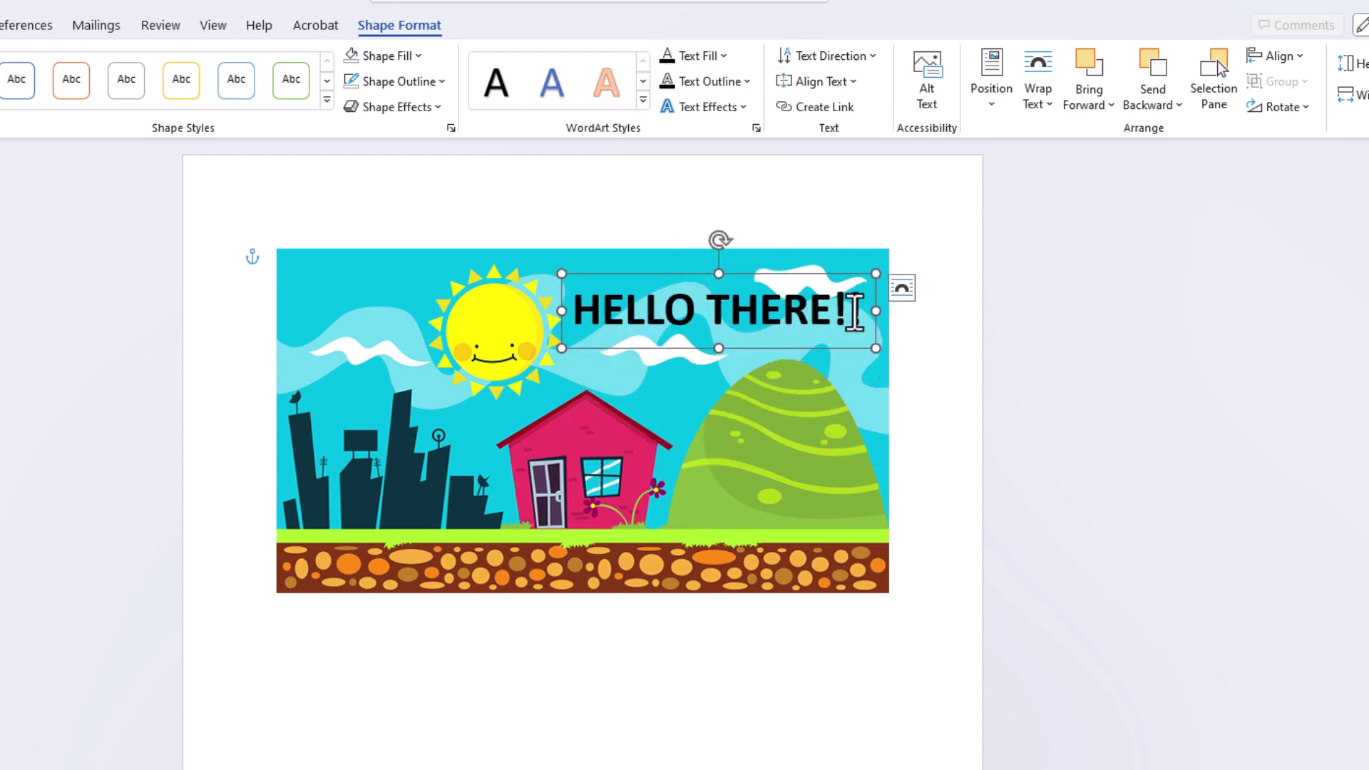
triple_click(855, 312)
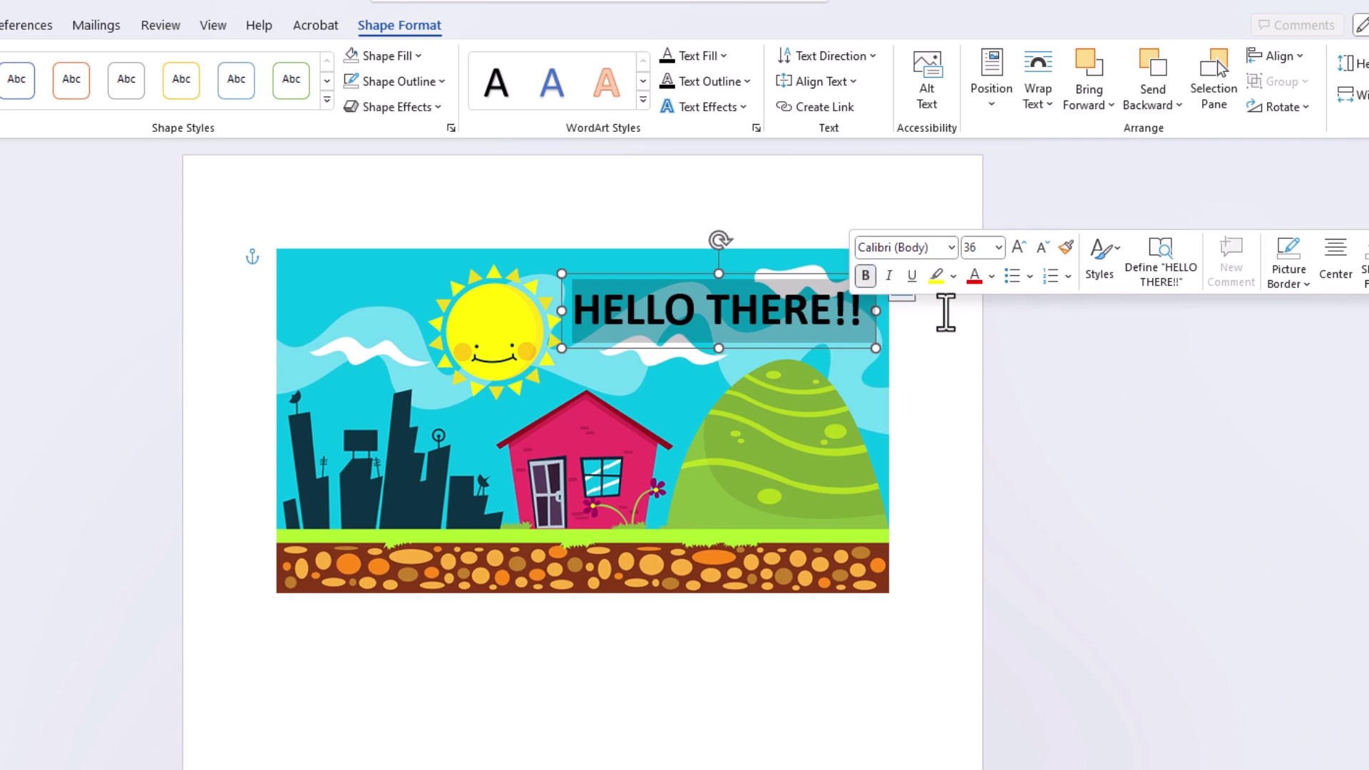
click(992, 276)
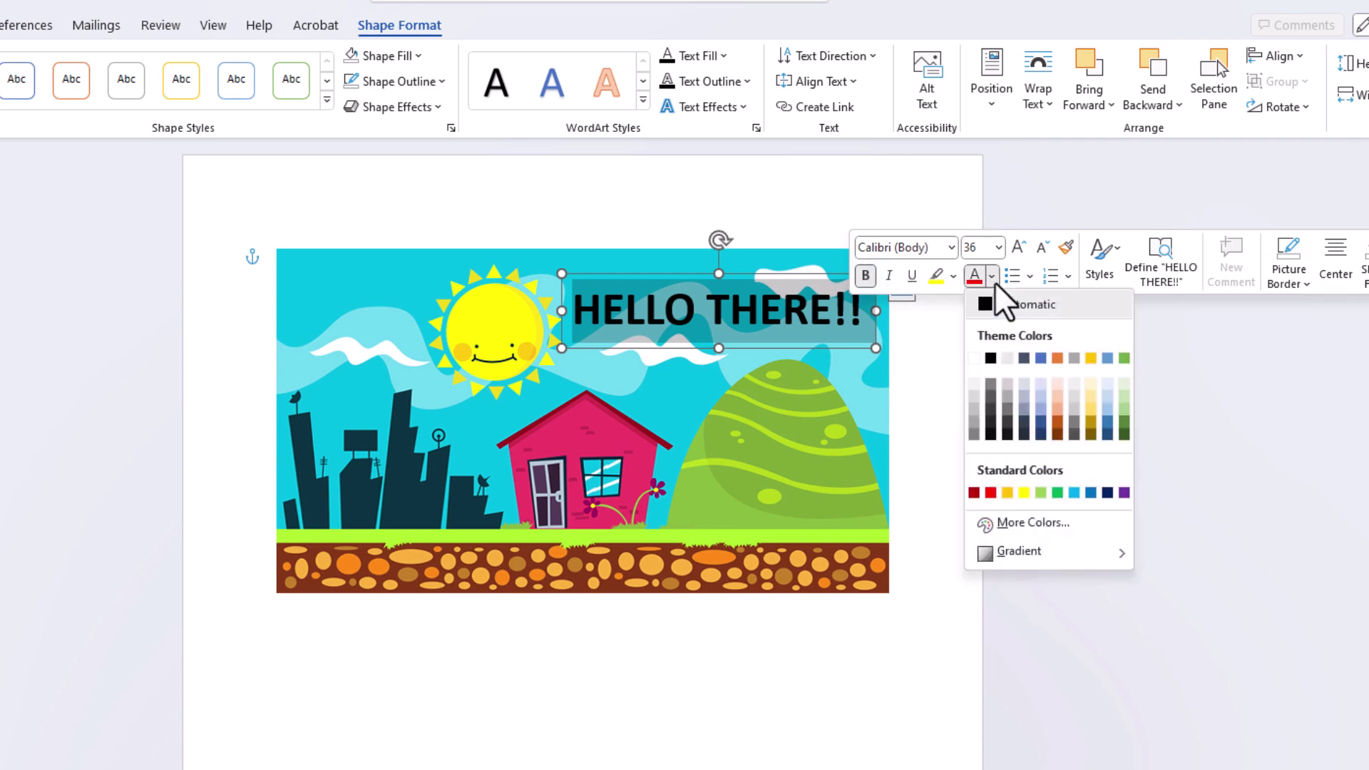
click(1045, 178)
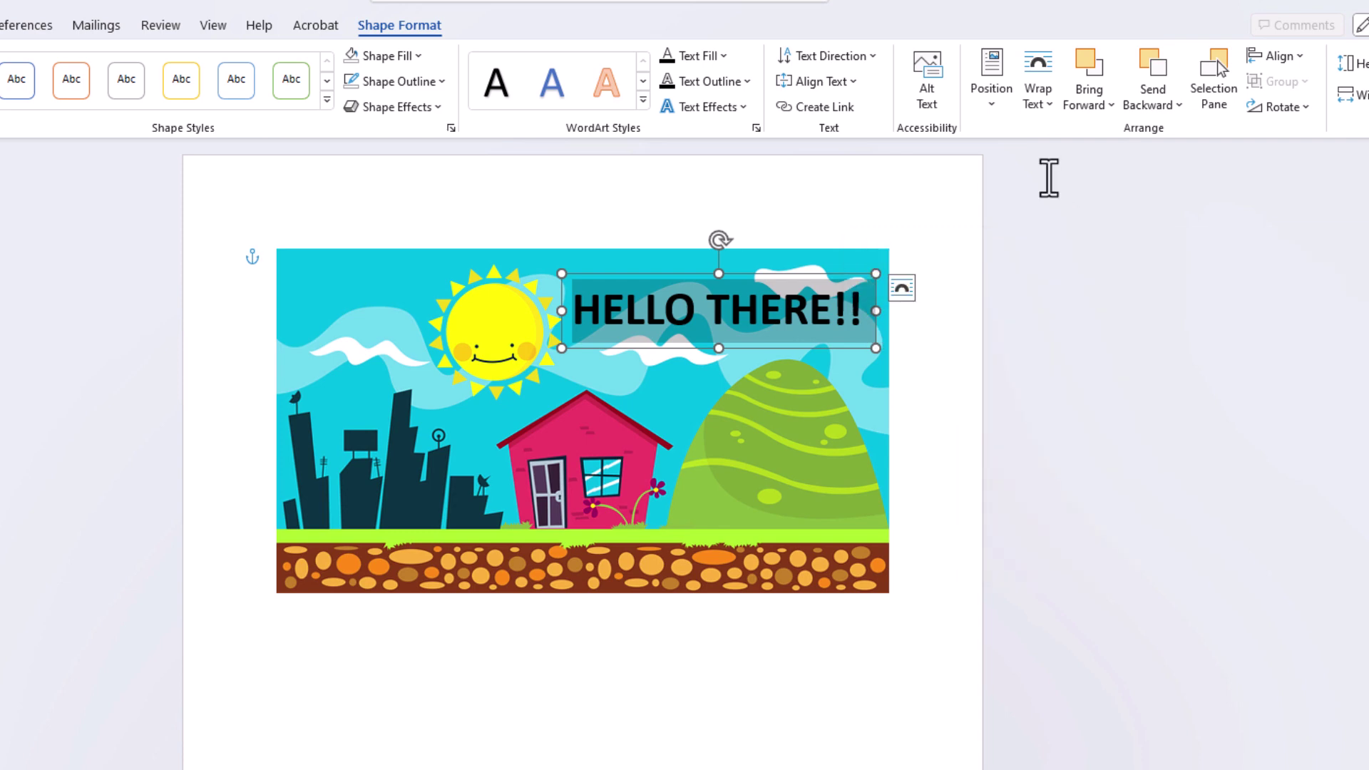
click(959, 346)
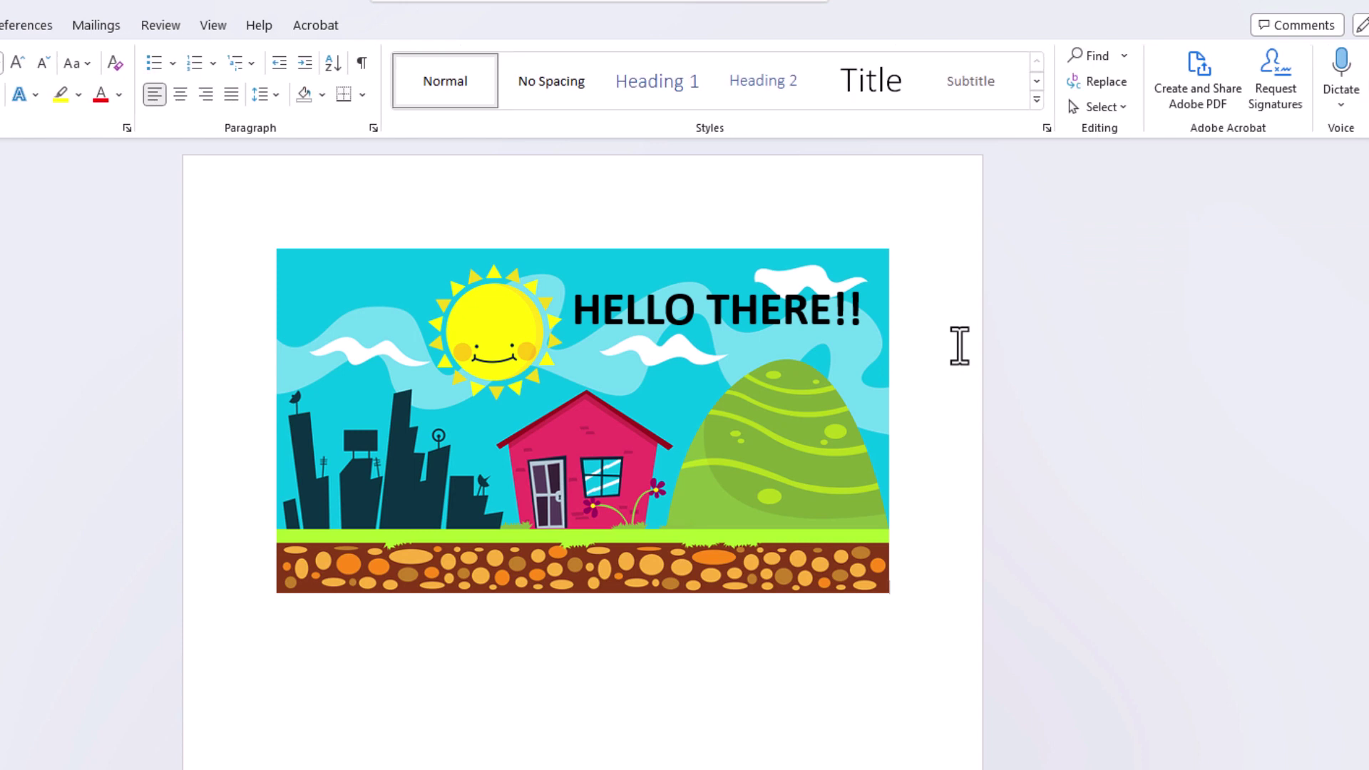